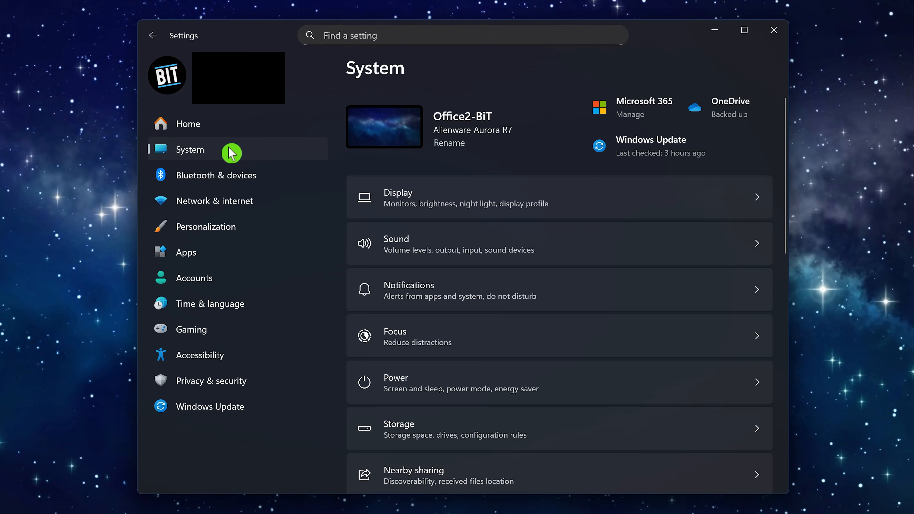
Step: Open the system clipboard settings and turn off clipboard history across your devices
{"action": "scroll", "coordinate": [510, 271], "scroll_direction": "down", "scroll_amount": 10}
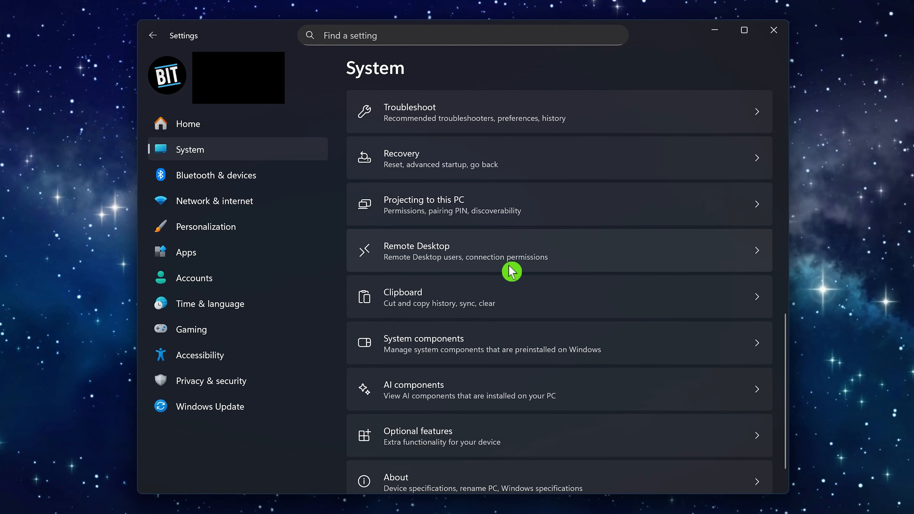
{"action": "left_click", "coordinate": [495, 297]}
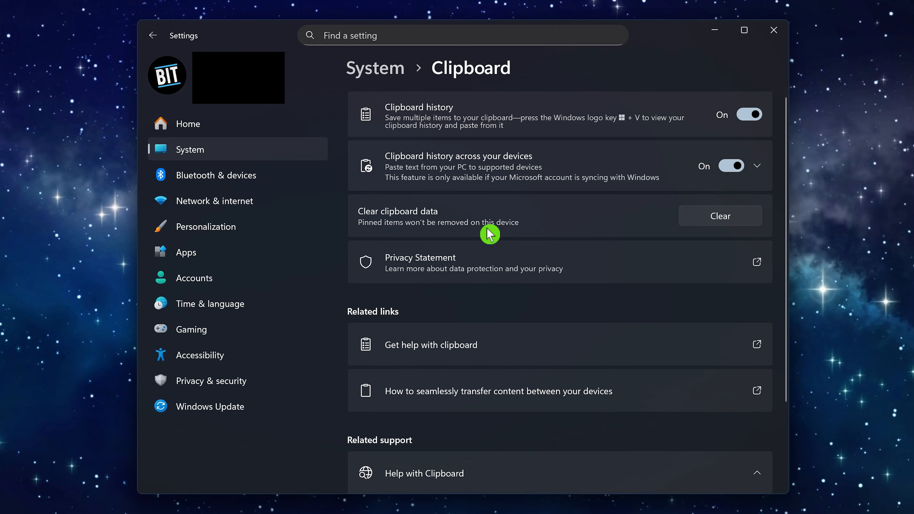
{"action": "left_click", "coordinate": [507, 179]}
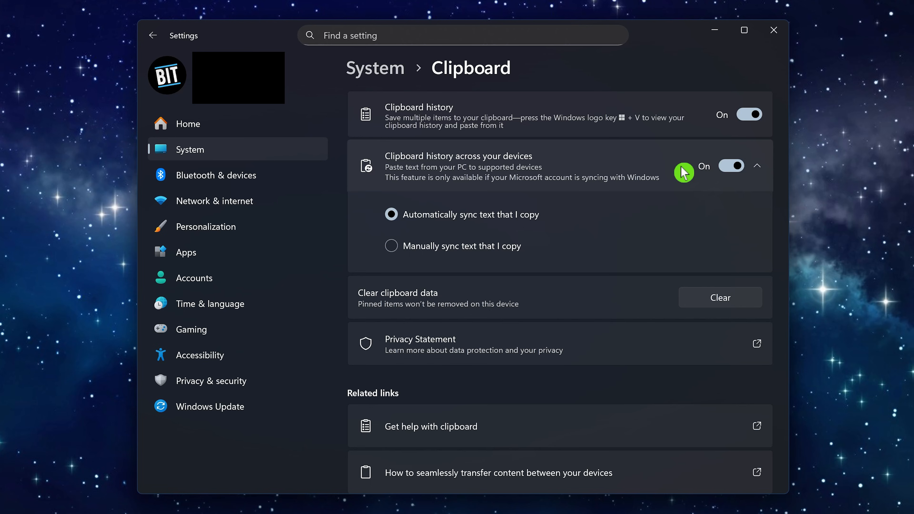
{"action": "left_click", "coordinate": [734, 169]}
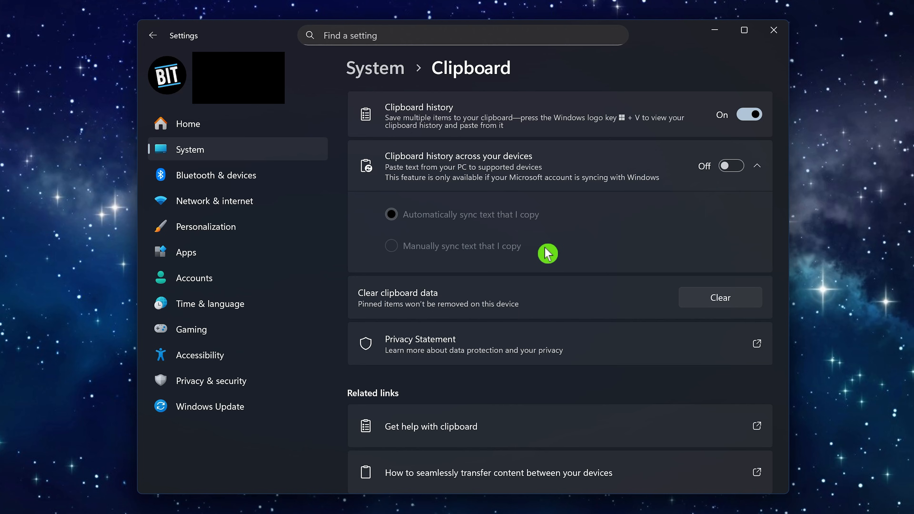
Step: In the general privacy settings, turn off personalized ads, language list access, app launch tracking, suggested content and notifications in the Settings app
{"action": "left_click", "coordinate": [234, 155]}
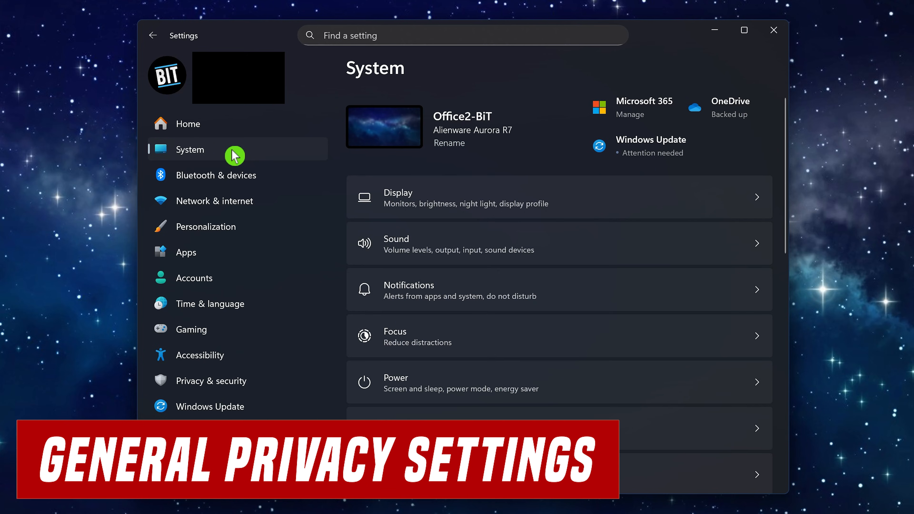
{"action": "left_click", "coordinate": [263, 387]}
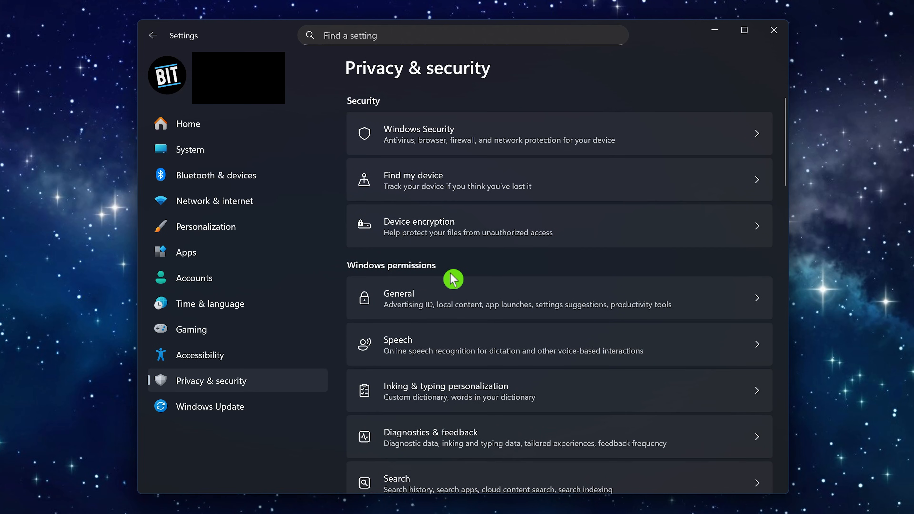
{"action": "left_click", "coordinate": [434, 294]}
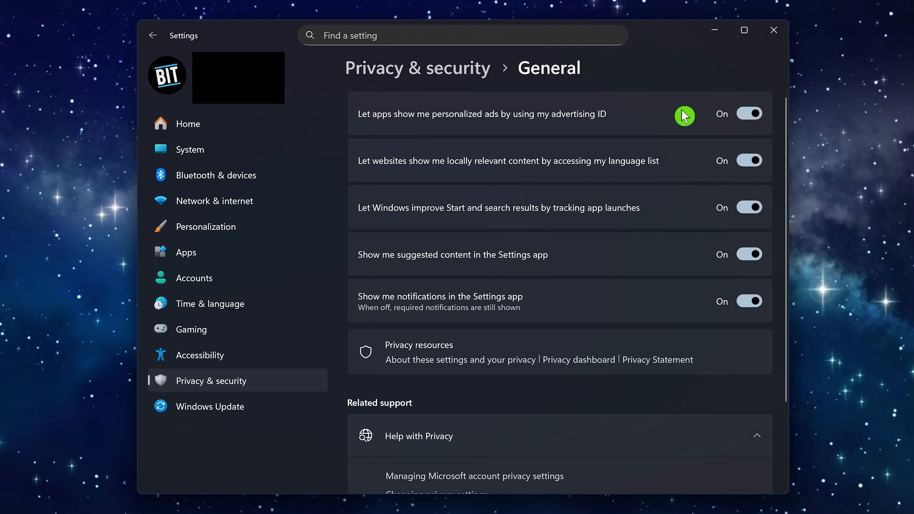
{"action": "left_click", "coordinate": [751, 116]}
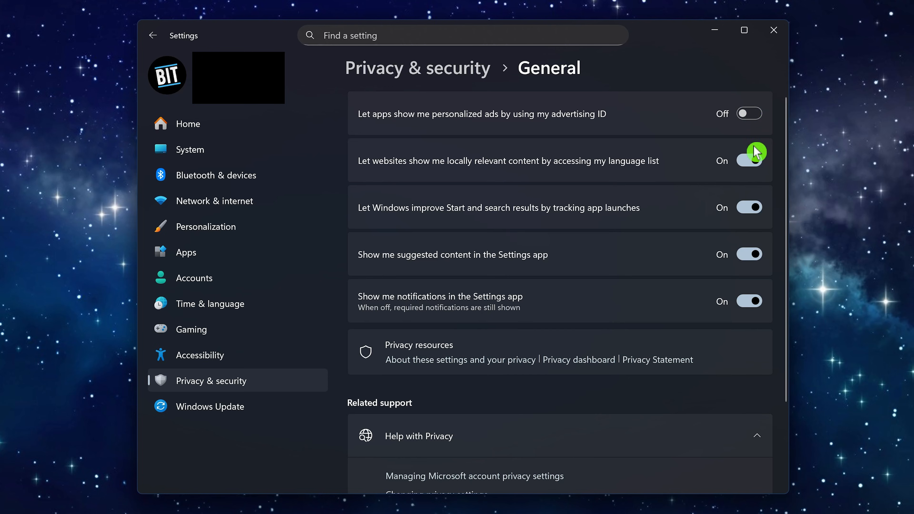
{"action": "left_click", "coordinate": [754, 162]}
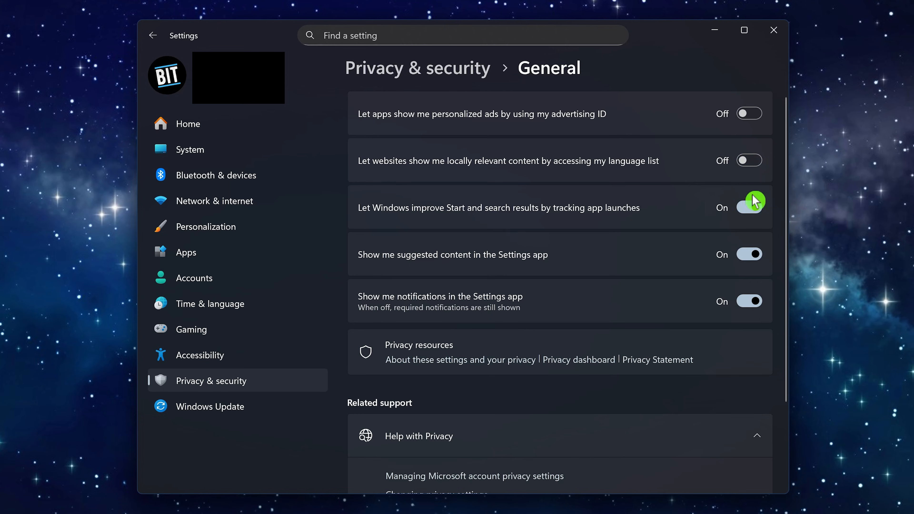
{"action": "left_click", "coordinate": [756, 208]}
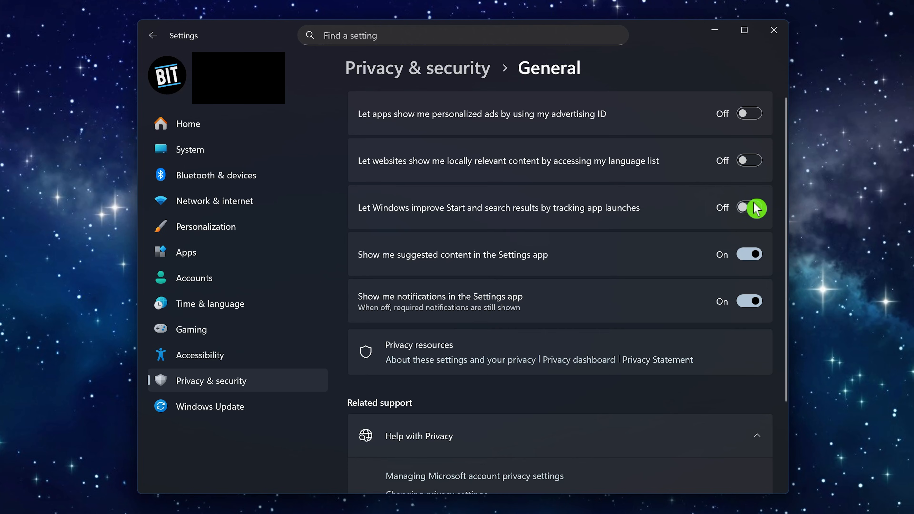
{"action": "left_click", "coordinate": [754, 257]}
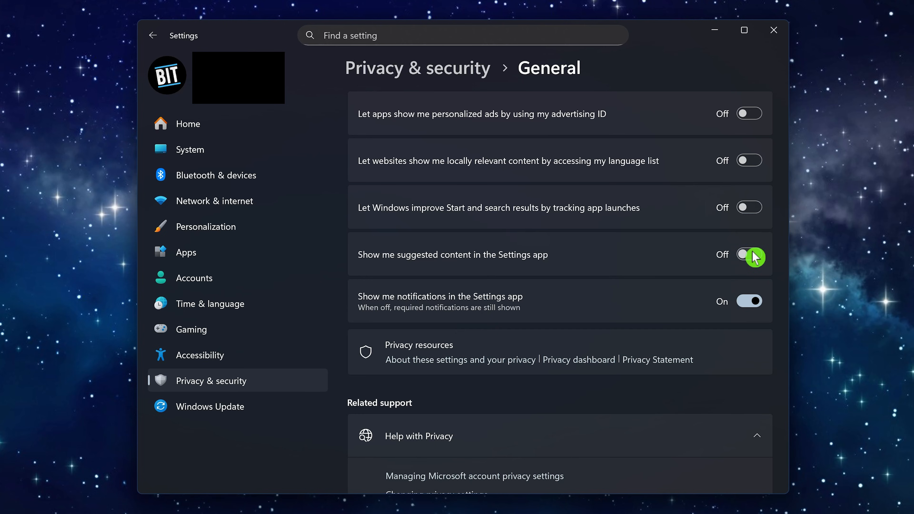
{"action": "left_click", "coordinate": [754, 302]}
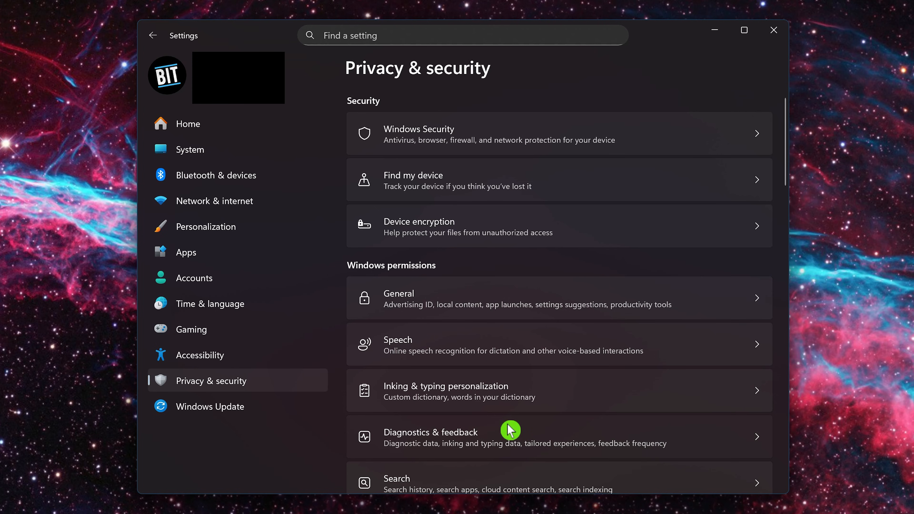
Step: In Diagnostics & feedback, turn off sending optional diagnostic data and tailored experiences, expanding the inking and typing option as well
{"action": "left_click", "coordinate": [510, 432]}
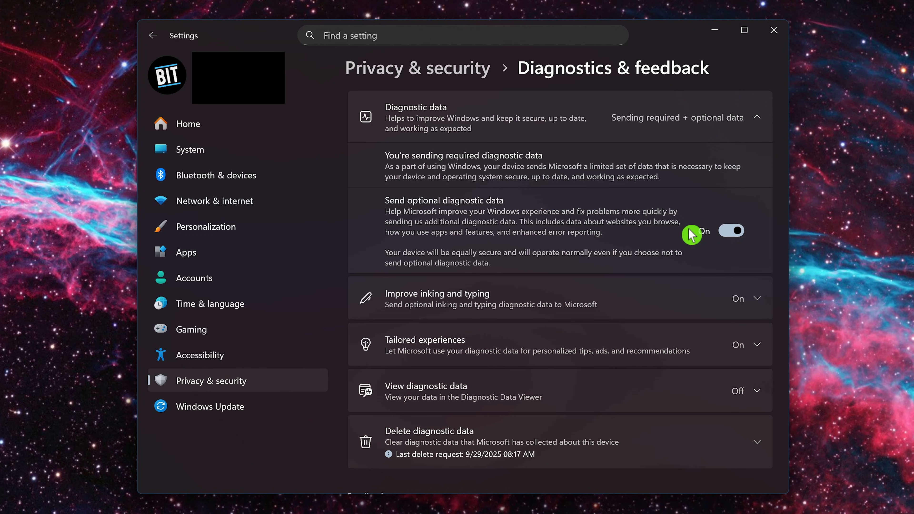
{"action": "left_click", "coordinate": [734, 237]}
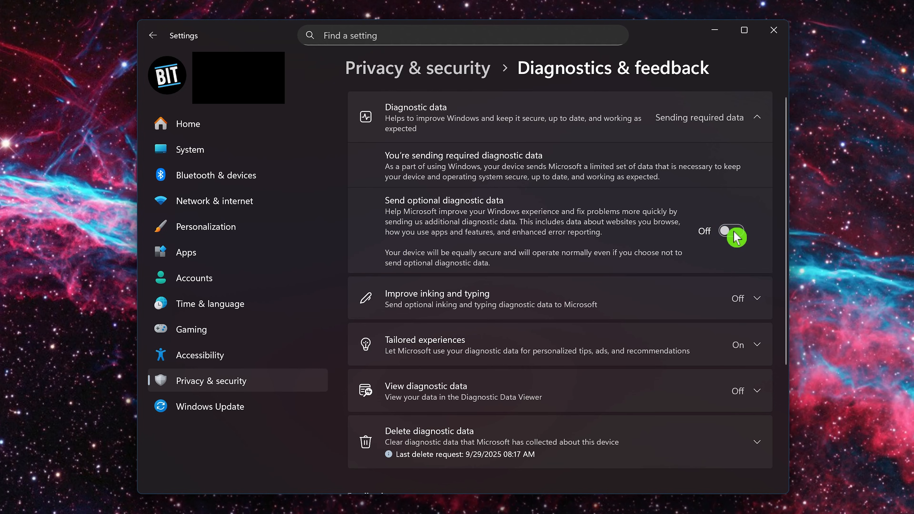
{"action": "left_click", "coordinate": [629, 301]}
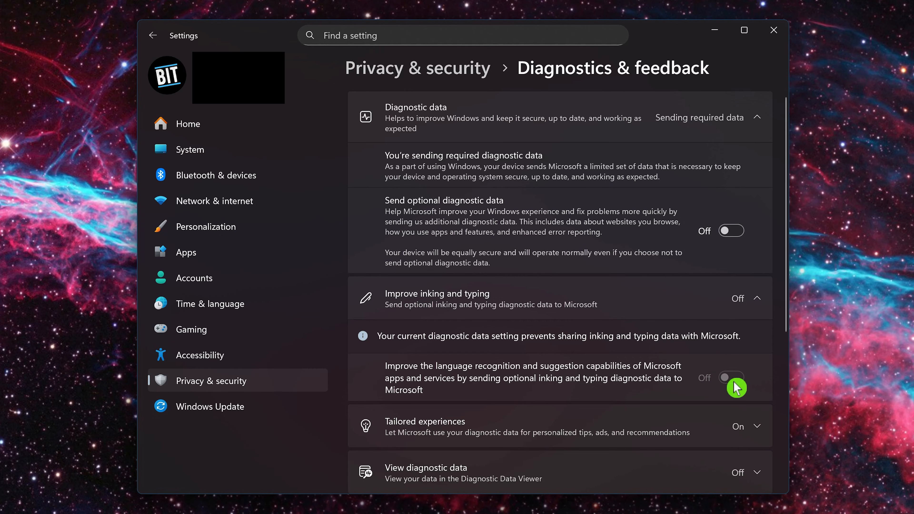
{"action": "scroll", "coordinate": [732, 384], "scroll_direction": "down", "scroll_amount": 5}
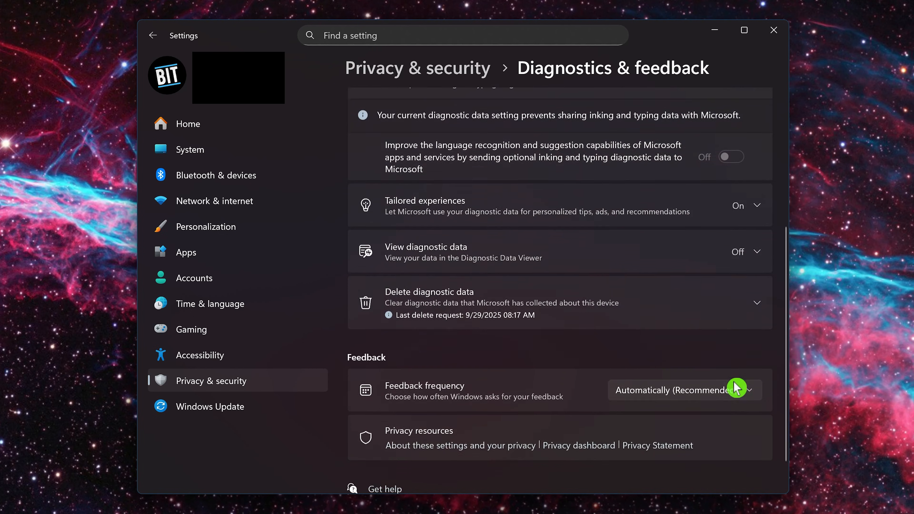
{"action": "left_click", "coordinate": [533, 173]}
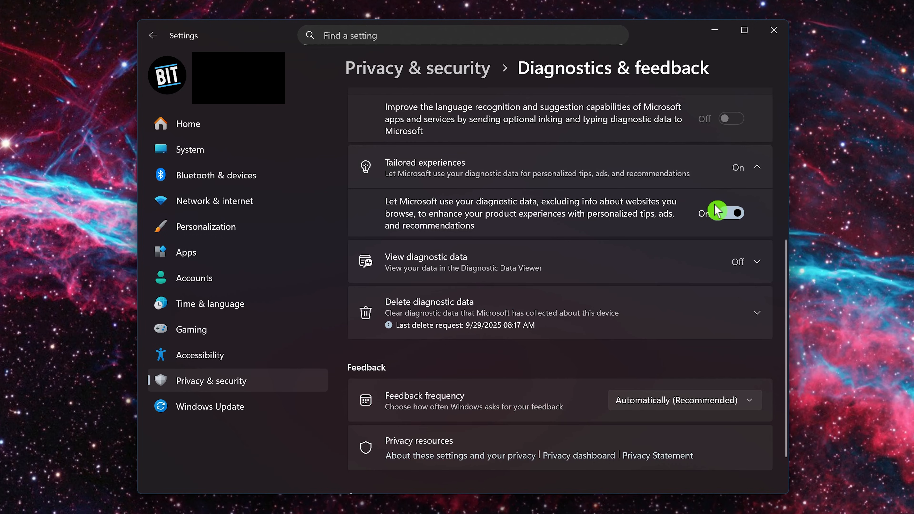
{"action": "left_click", "coordinate": [736, 218]}
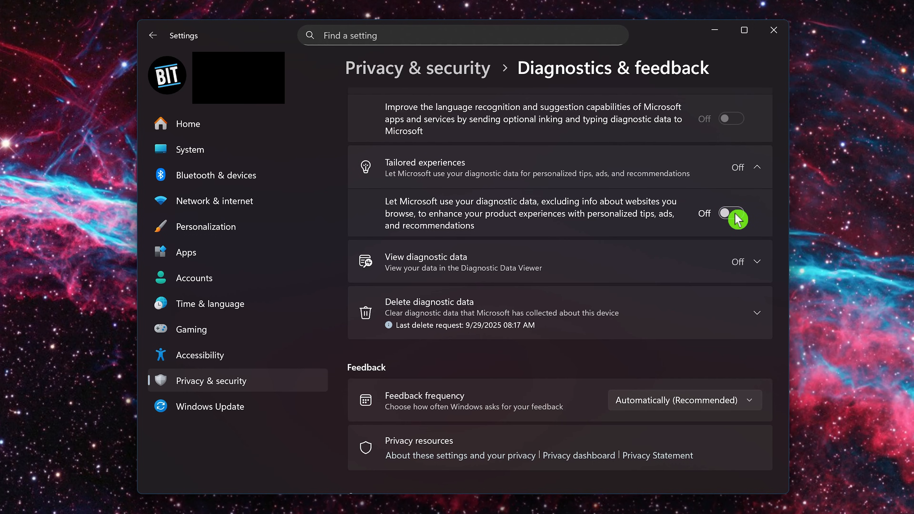
Step: Delete the diagnostic data Microsoft has collected about this device and set the feedback frequency to Never
{"action": "left_click", "coordinate": [505, 311]}
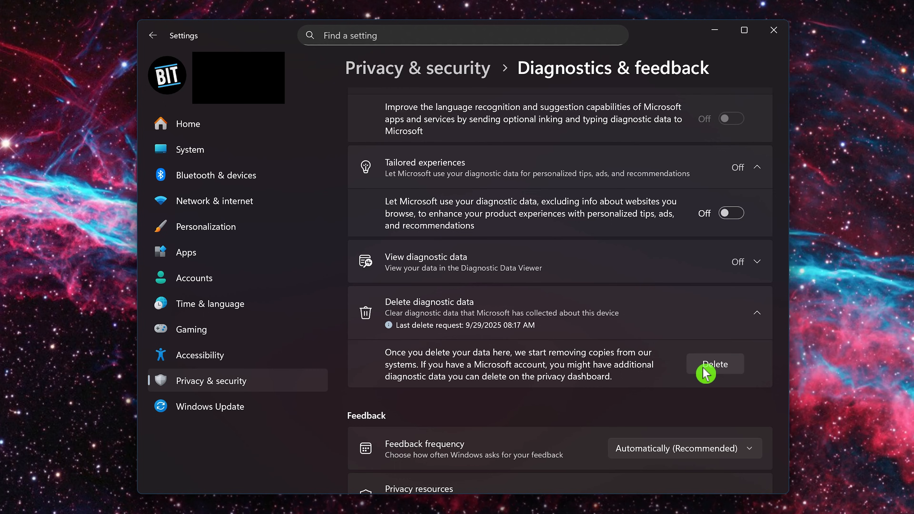
{"action": "left_click", "coordinate": [705, 373]}
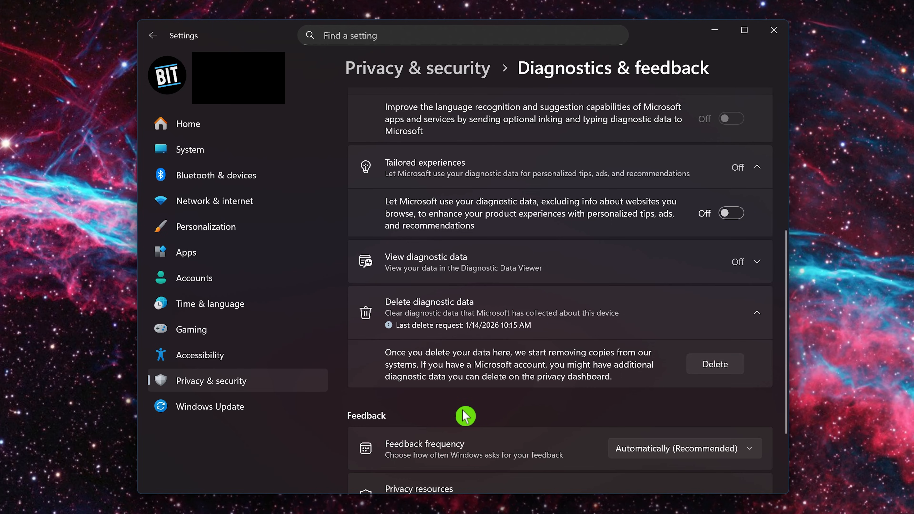
{"action": "scroll", "coordinate": [464, 415], "scroll_direction": "down", "scroll_amount": 3}
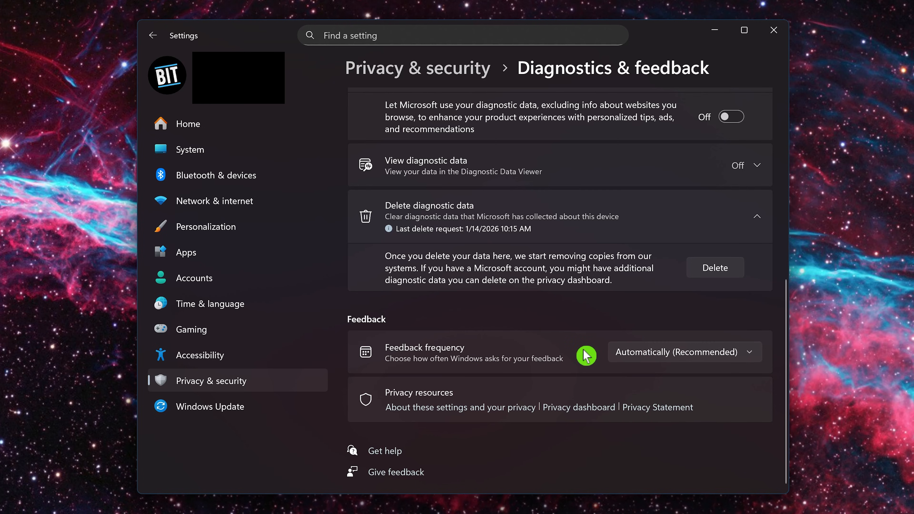
{"action": "left_click", "coordinate": [651, 351]}
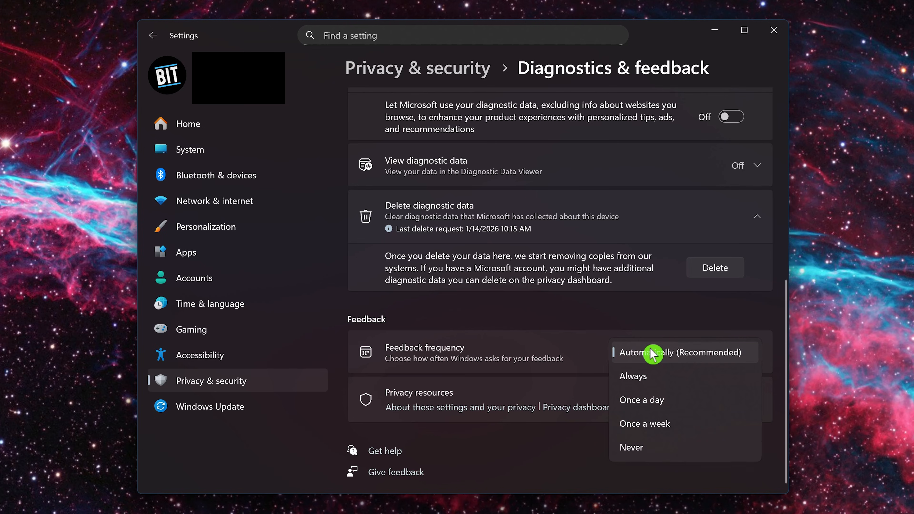
{"action": "left_click", "coordinate": [659, 448]}
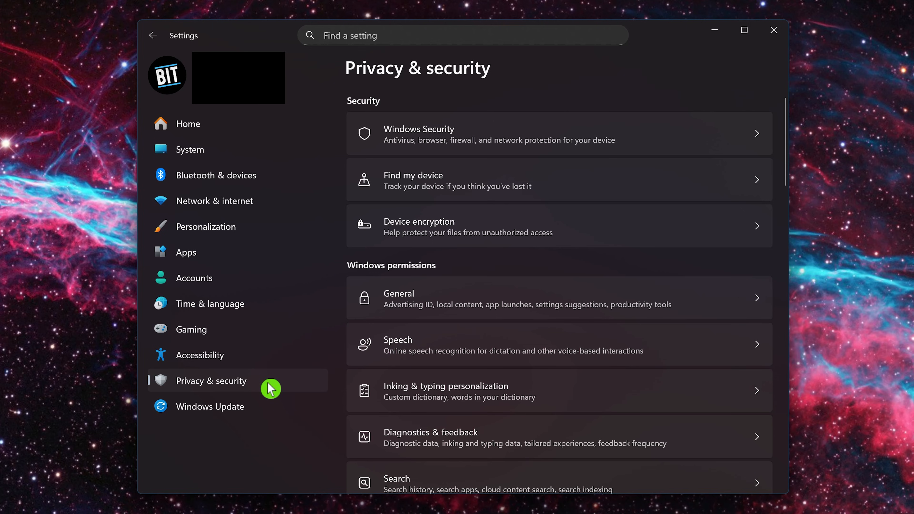
Step: Open the Location app permission in Privacy & security and turn off location access for News
{"action": "scroll", "coordinate": [536, 331], "scroll_direction": "down", "scroll_amount": 8}
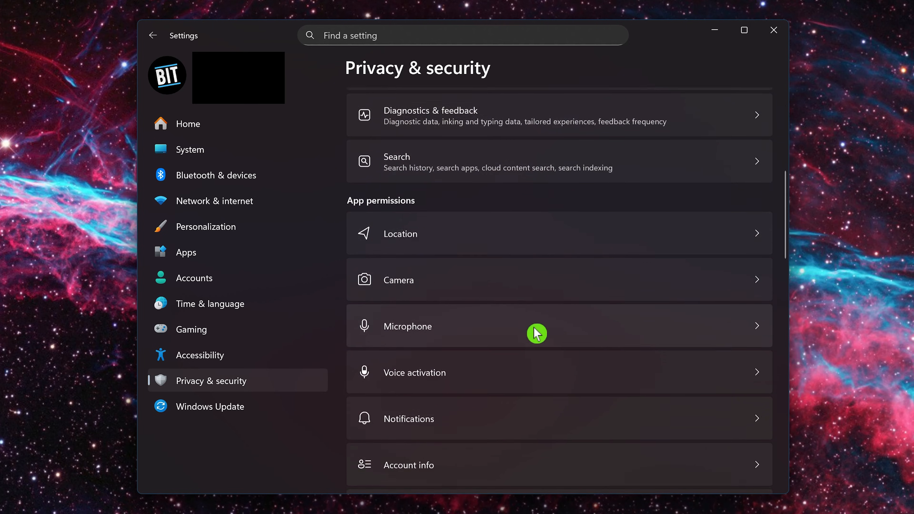
{"action": "scroll", "coordinate": [536, 333], "scroll_direction": "down", "scroll_amount": 3}
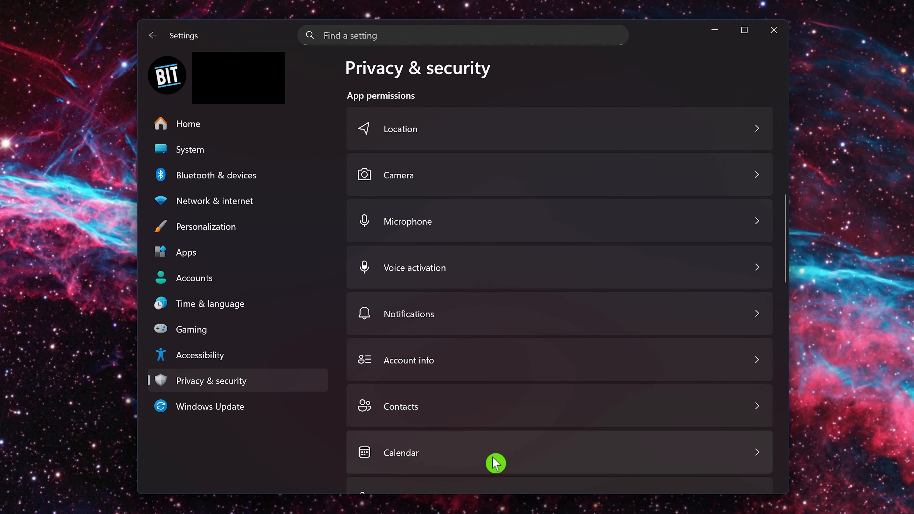
{"action": "left_click", "coordinate": [475, 142]}
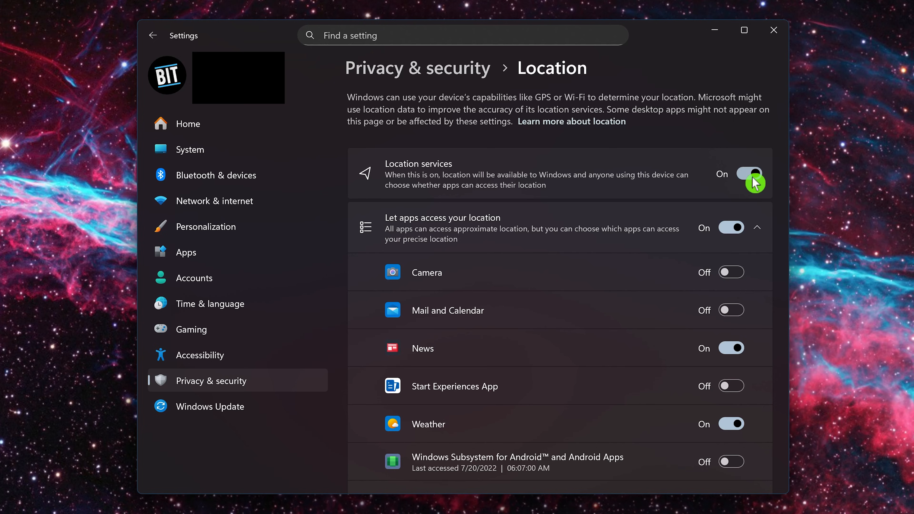
{"action": "left_click", "coordinate": [737, 352]}
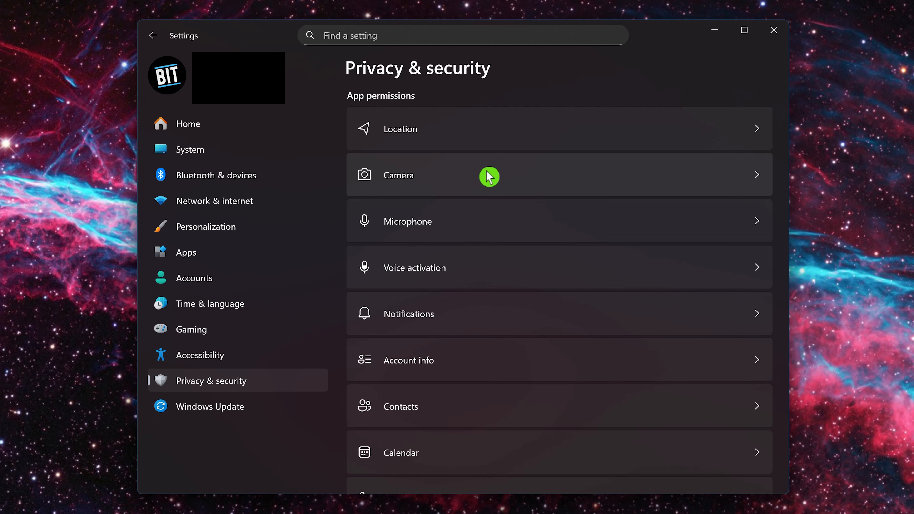
Step: Open the Camera app permission and turn off camera access for Feedback Hub and Xbox
{"action": "left_click", "coordinate": [489, 176]}
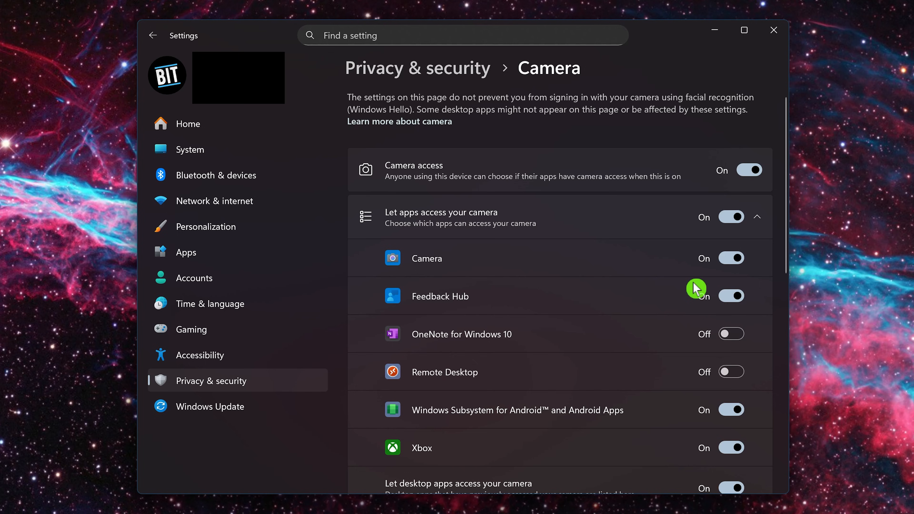
{"action": "left_click", "coordinate": [736, 297]}
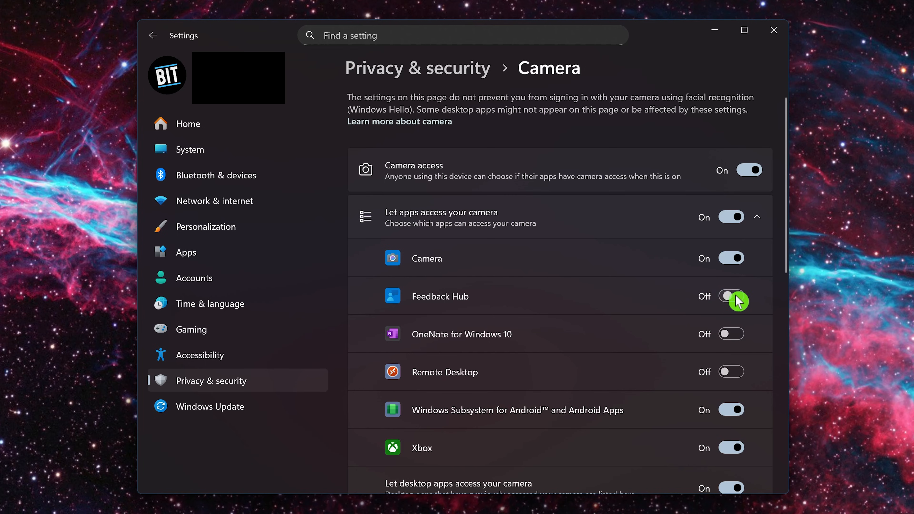
{"action": "left_click", "coordinate": [733, 453]}
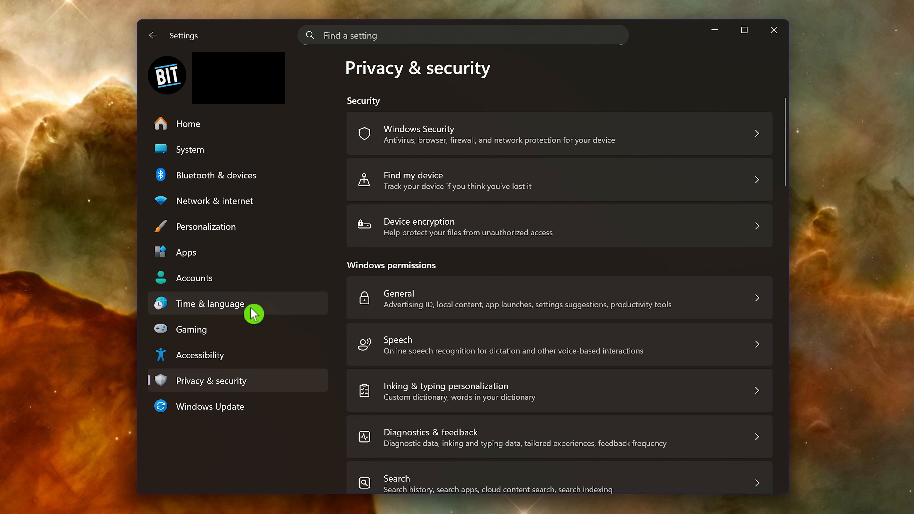
Step: Uninstall Ubisoft Connect from the installed apps in the Apps settings and complete its uninstall wizard
{"action": "left_click", "coordinate": [247, 260]}
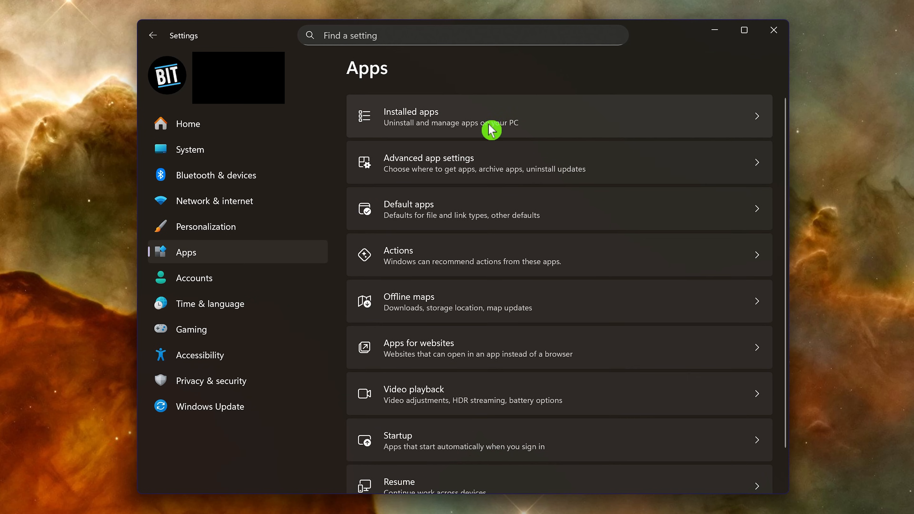
{"action": "left_click", "coordinate": [496, 122]}
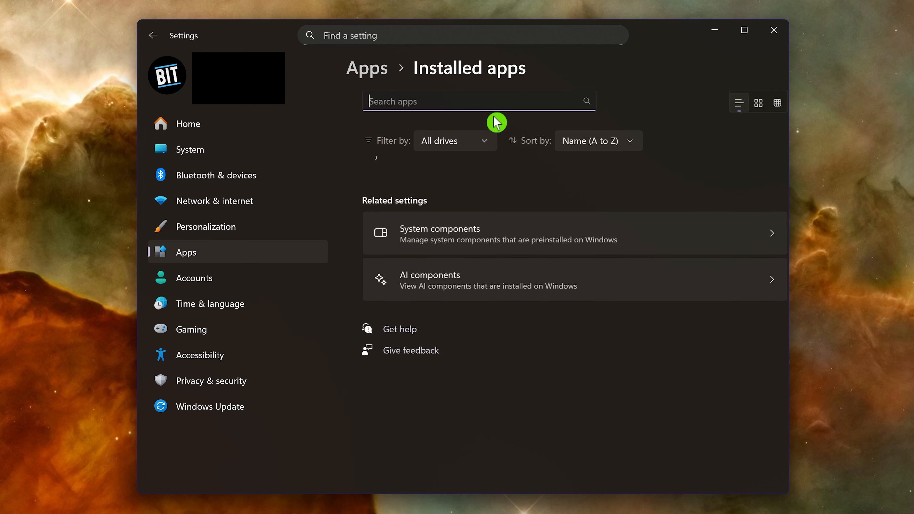
{"action": "scroll", "coordinate": [541, 273], "scroll_direction": "down", "scroll_amount": 20}
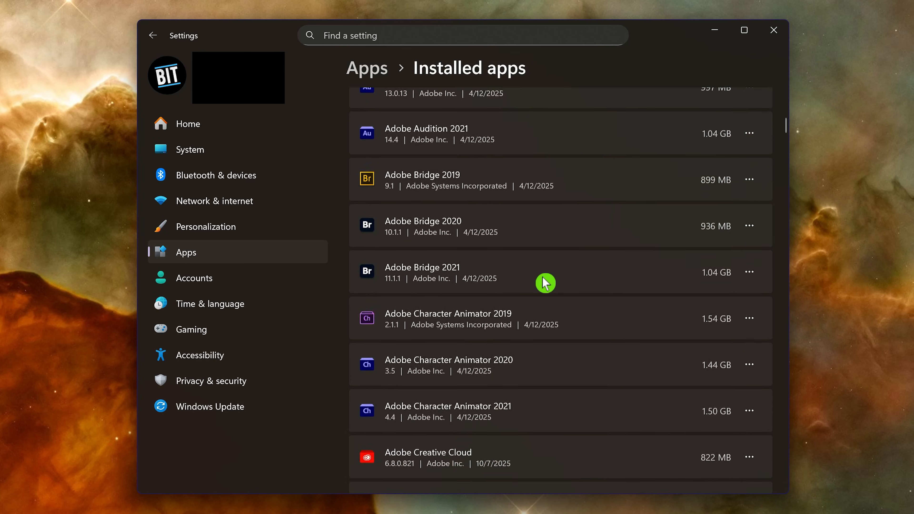
{"action": "scroll", "coordinate": [573, 317], "scroll_direction": "down", "scroll_amount": 20}
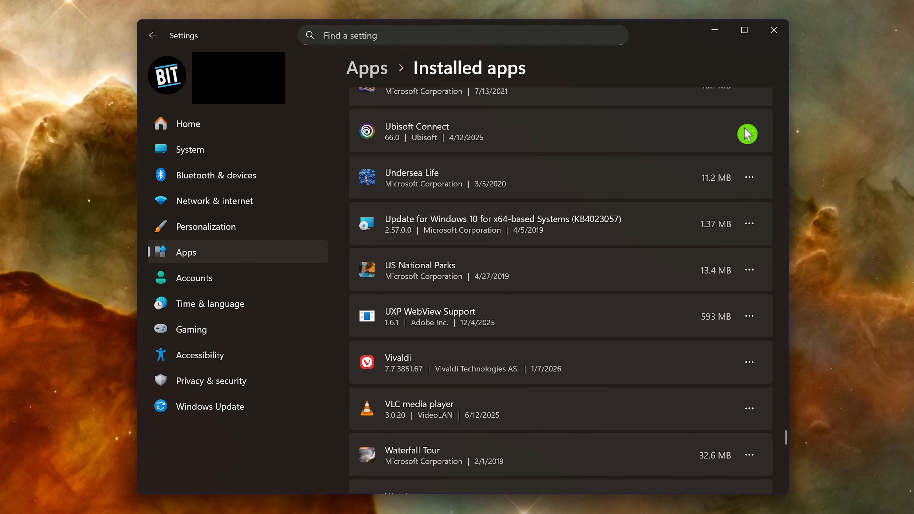
{"action": "left_click", "coordinate": [749, 132]}
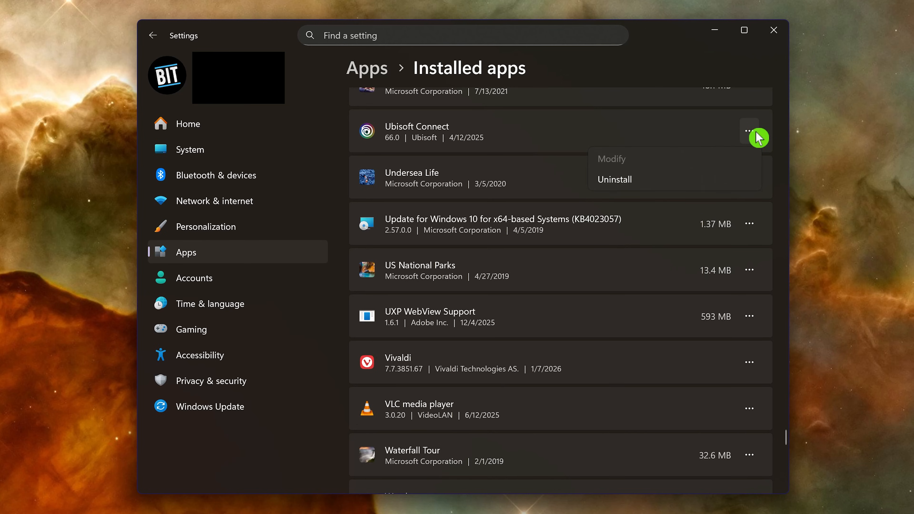
{"action": "left_click", "coordinate": [660, 188]}
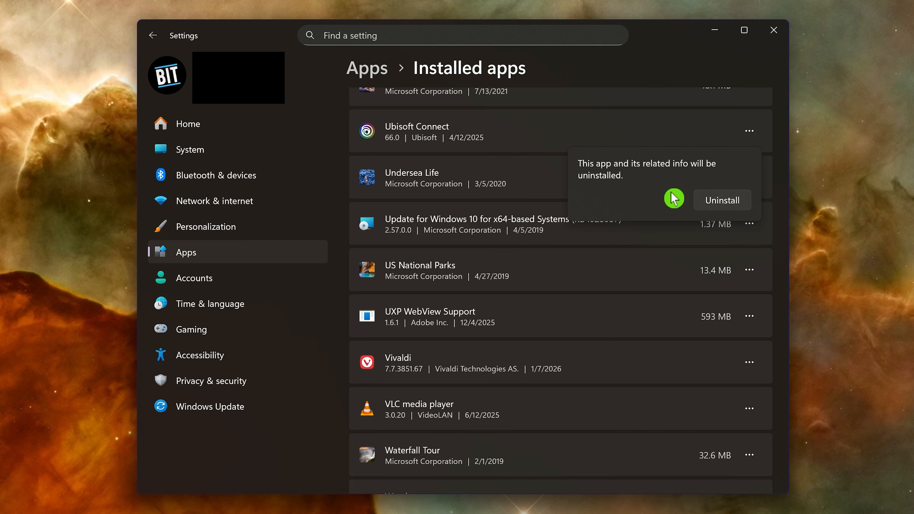
{"action": "left_click", "coordinate": [727, 205]}
{"action": "left_click", "coordinate": [320, 199]}
{"action": "left_click", "coordinate": [319, 294]}
{"action": "left_click", "coordinate": [526, 357]}
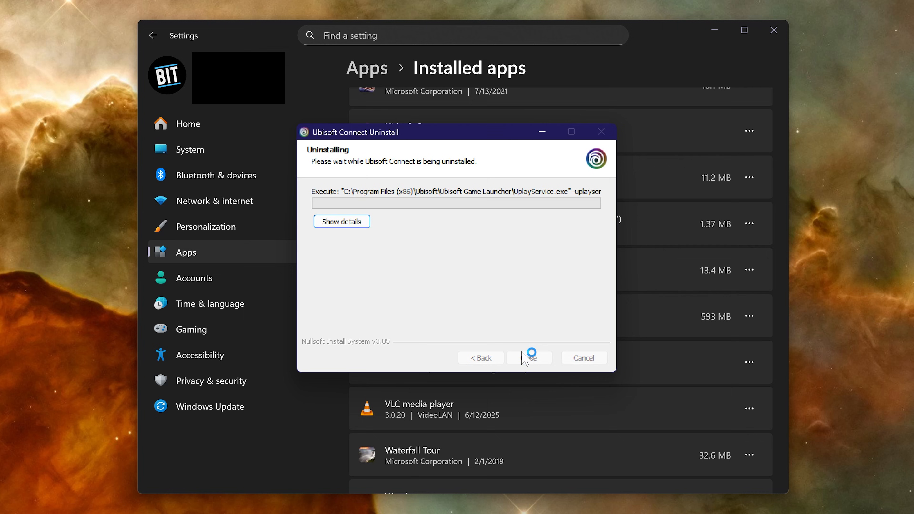
{"action": "left_click", "coordinate": [537, 360]}
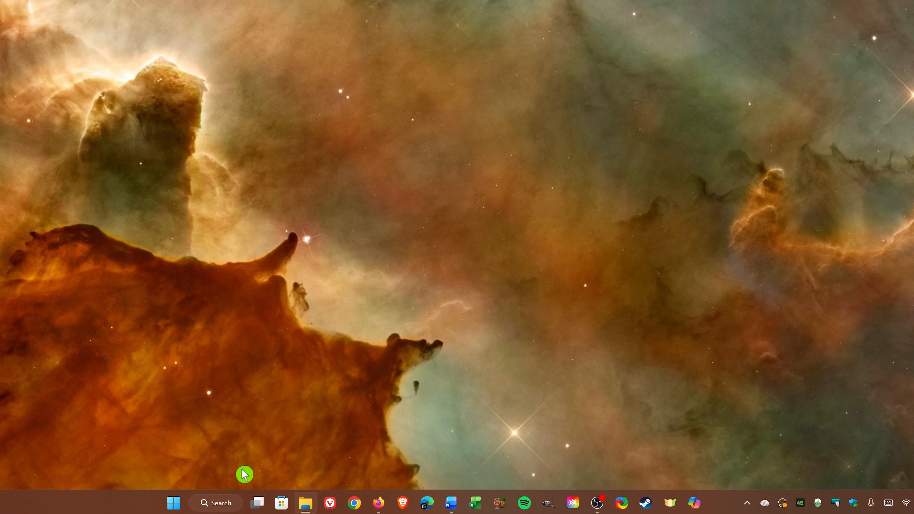
Step: Search Windows for "service" and open the Services console
{"action": "left_click", "coordinate": [229, 504]}
{"action": "type", "text": "s"}
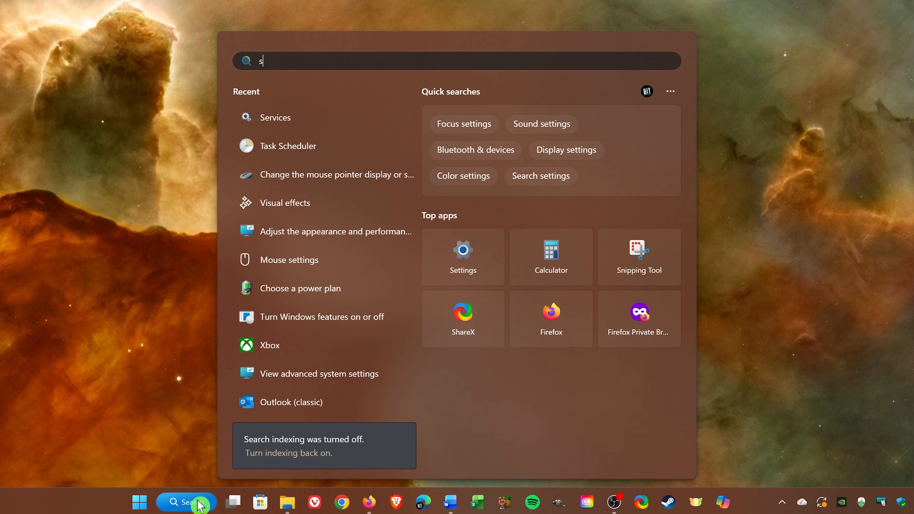
{"action": "type", "text": "ervice"}
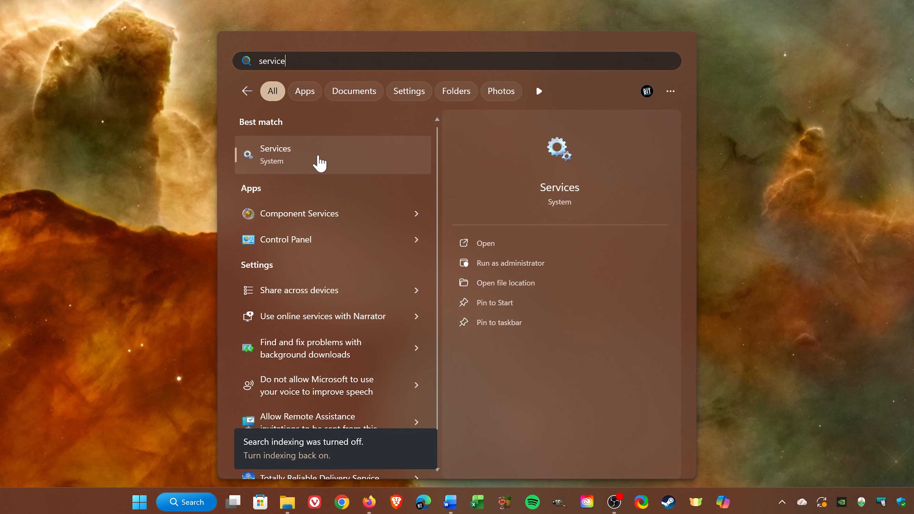
{"action": "left_click", "coordinate": [319, 163]}
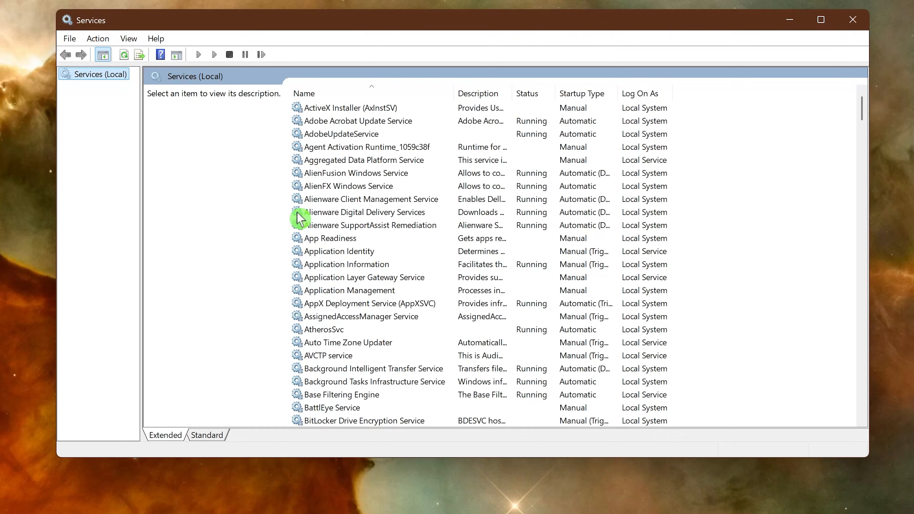
Step: Set the Connected User Experiences and Telemetry service's startup type to Disabled and stop the service, applying the changes
{"action": "scroll", "coordinate": [365, 238], "scroll_direction": "down", "scroll_amount": 3}
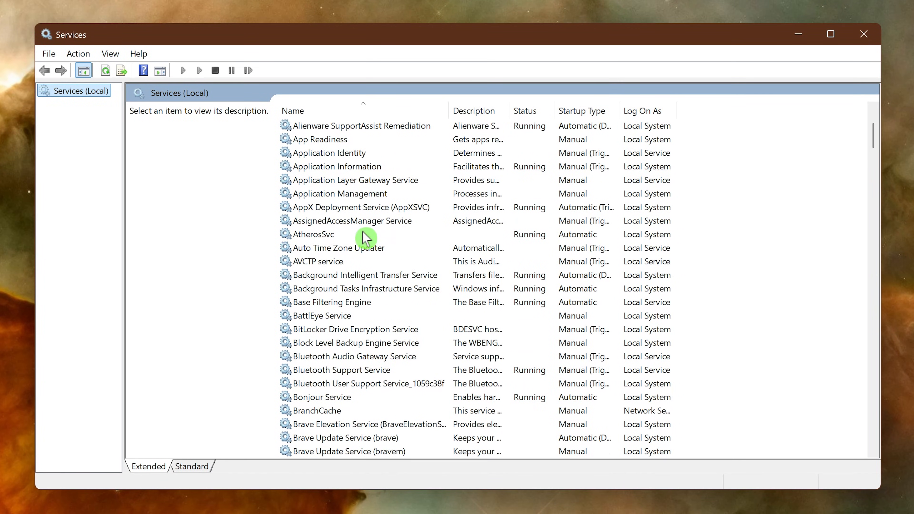
{"action": "scroll", "coordinate": [365, 237], "scroll_direction": "down", "scroll_amount": 4}
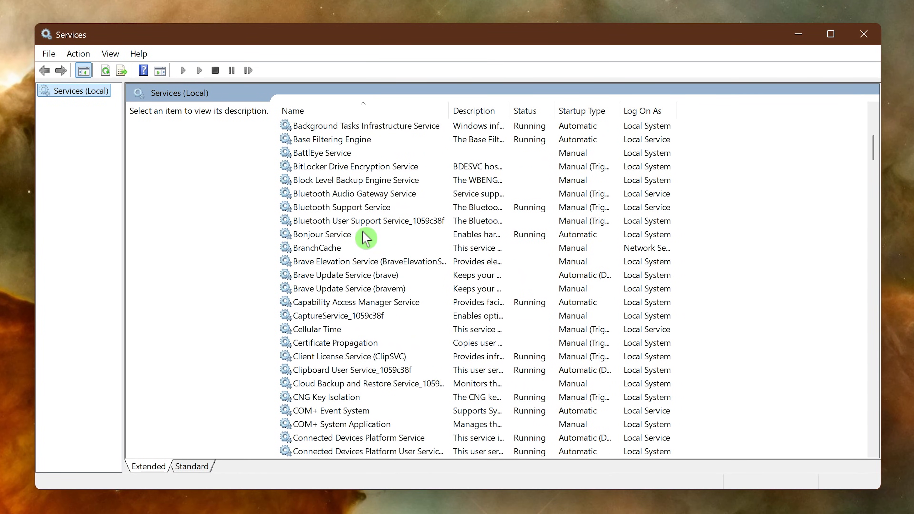
{"action": "scroll", "coordinate": [365, 237], "scroll_direction": "down", "scroll_amount": 3}
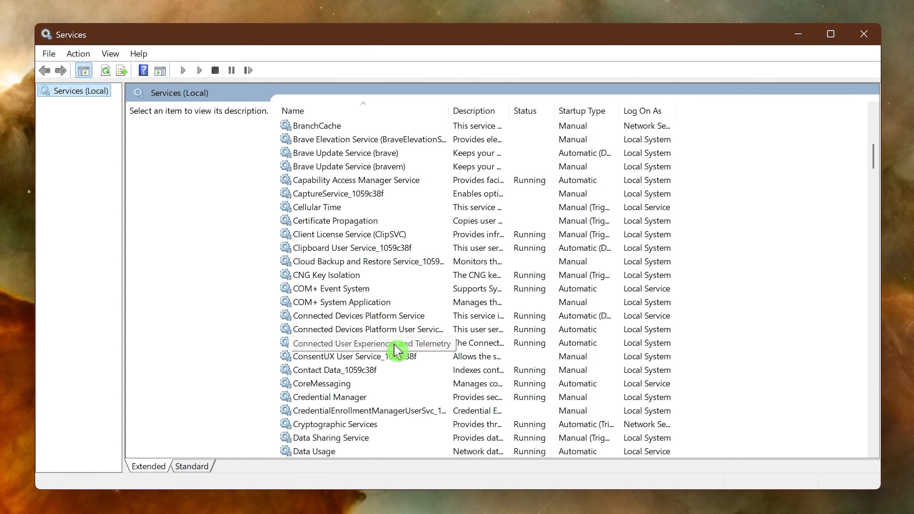
{"action": "double_click", "coordinate": [396, 349]}
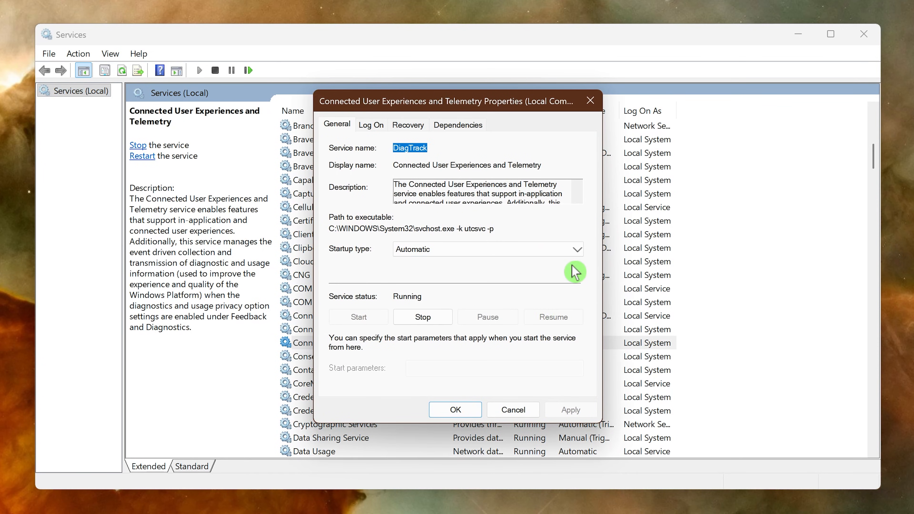
{"action": "left_click", "coordinate": [577, 258]}
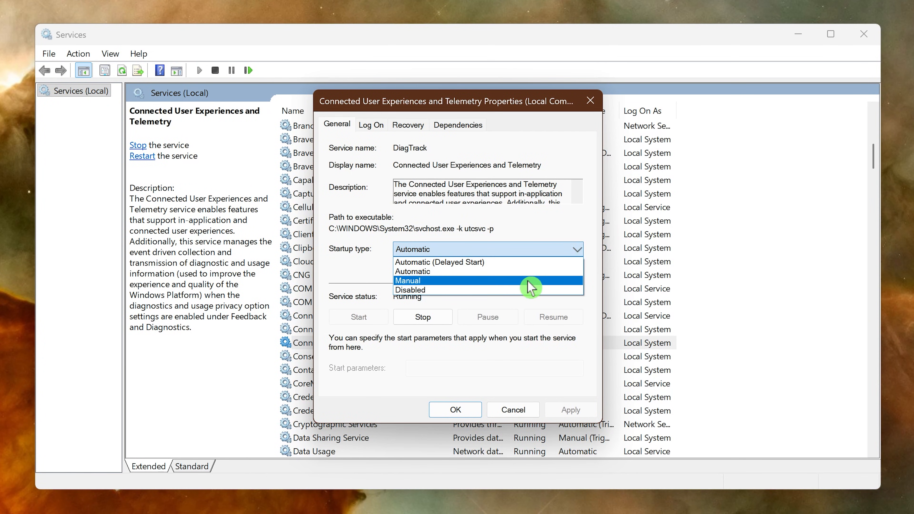
{"action": "left_click", "coordinate": [514, 296]}
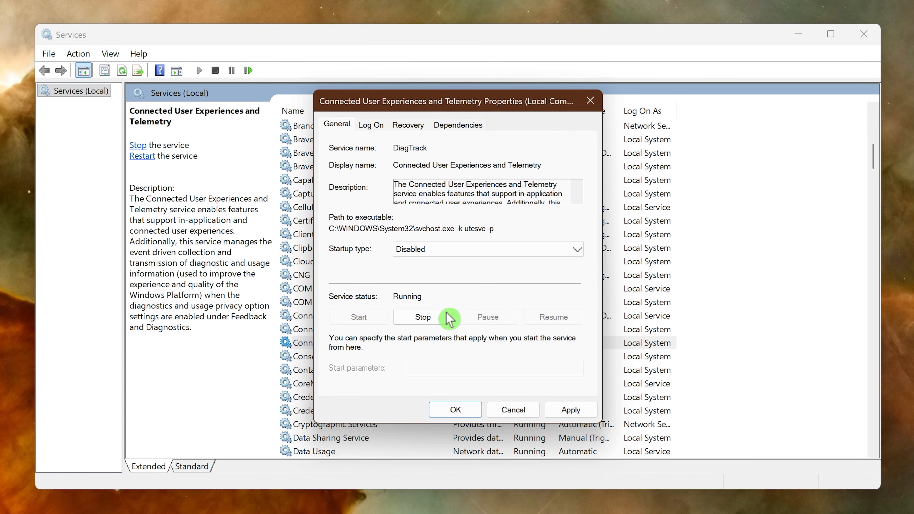
{"action": "left_click", "coordinate": [446, 317]}
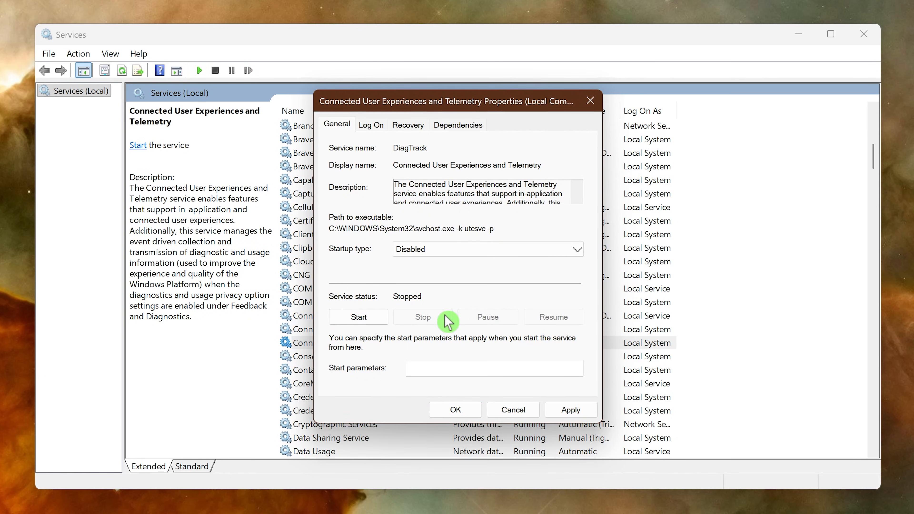
{"action": "left_click", "coordinate": [576, 410]}
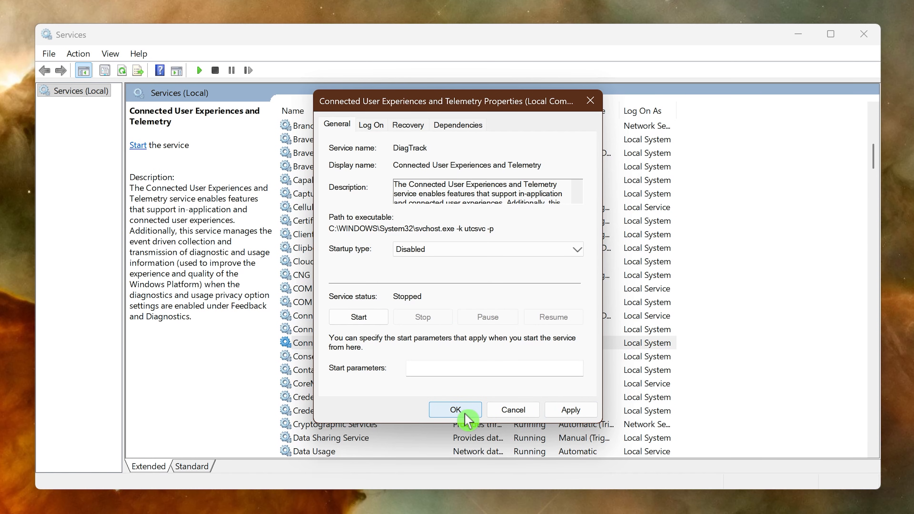
{"action": "left_click", "coordinate": [465, 415]}
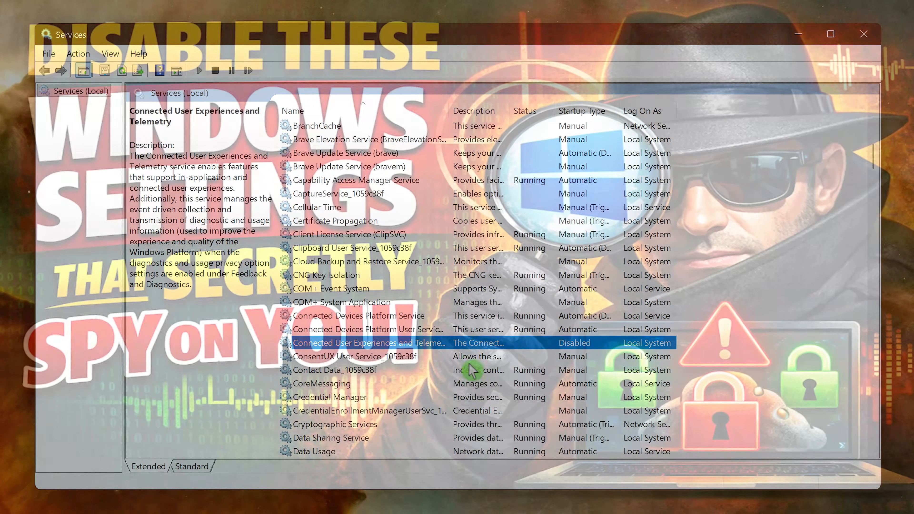